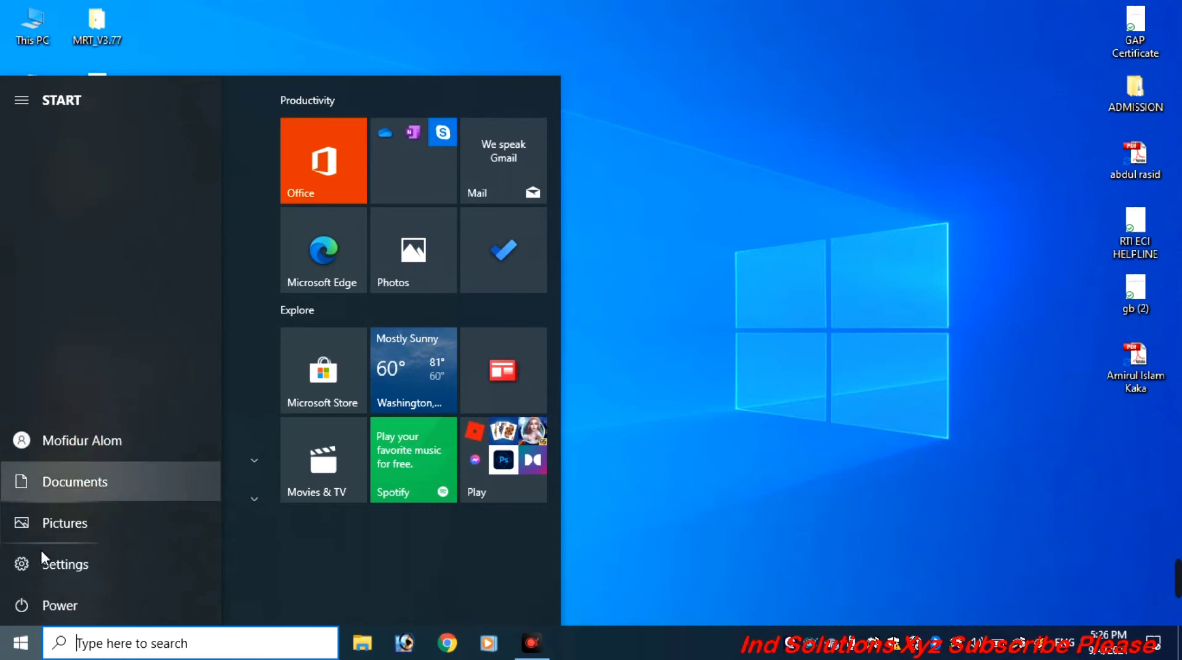
Search Windows Settings for "data u" and open the Data usage overview result to view the network status.
{"action": "left_click", "coordinate": [40, 559]}
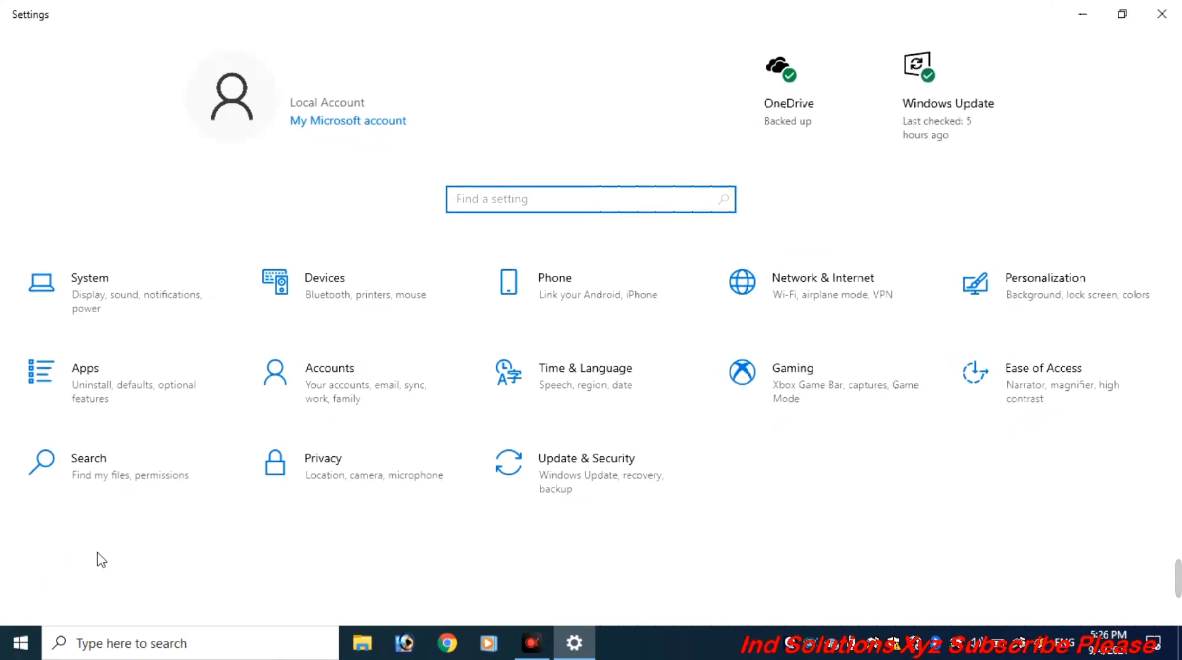
{"action": "left_click", "coordinate": [558, 207]}
{"action": "type", "text": "da"}
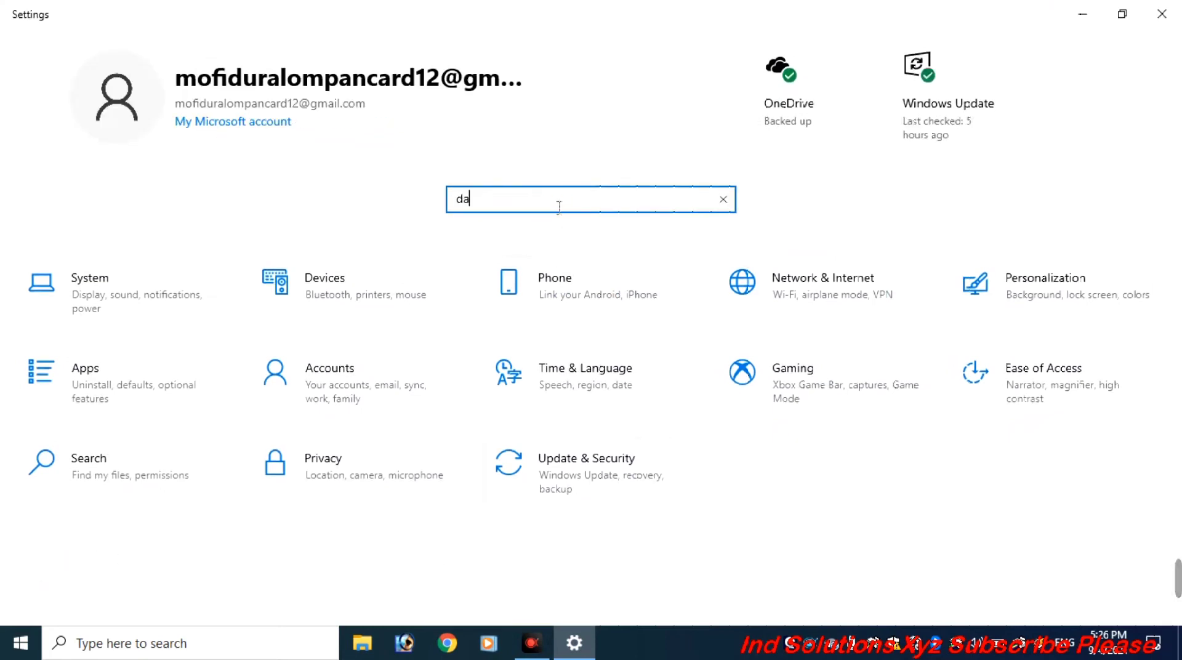
{"action": "type", "text": "ta"}
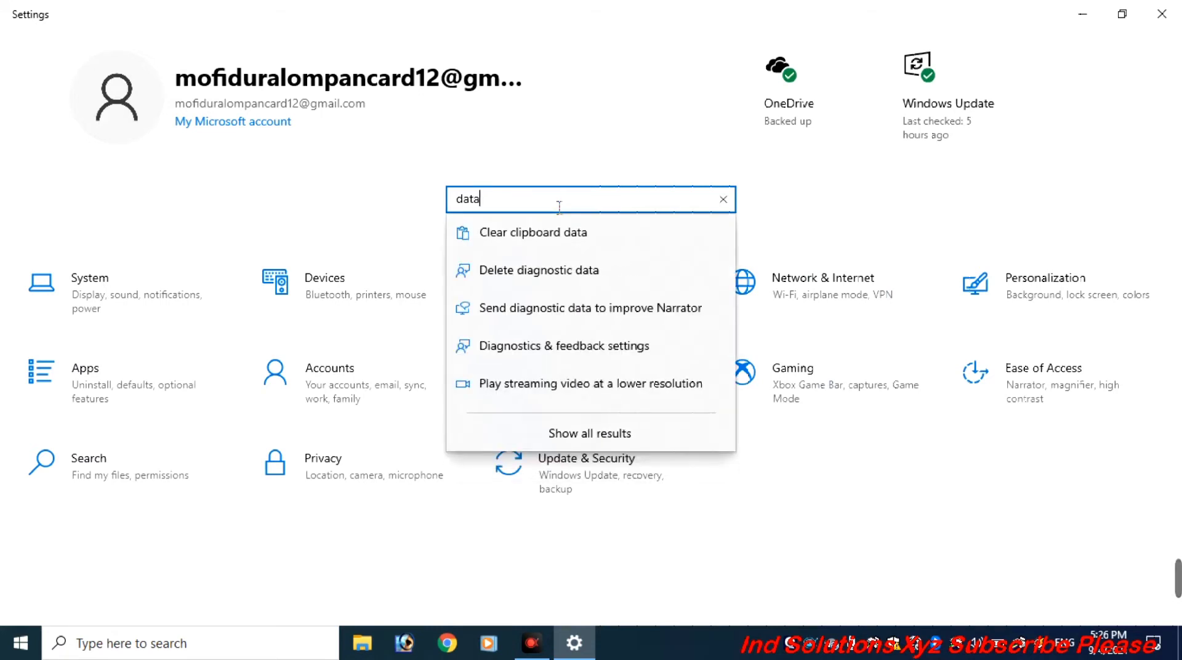
{"action": "type", "text": " u"}
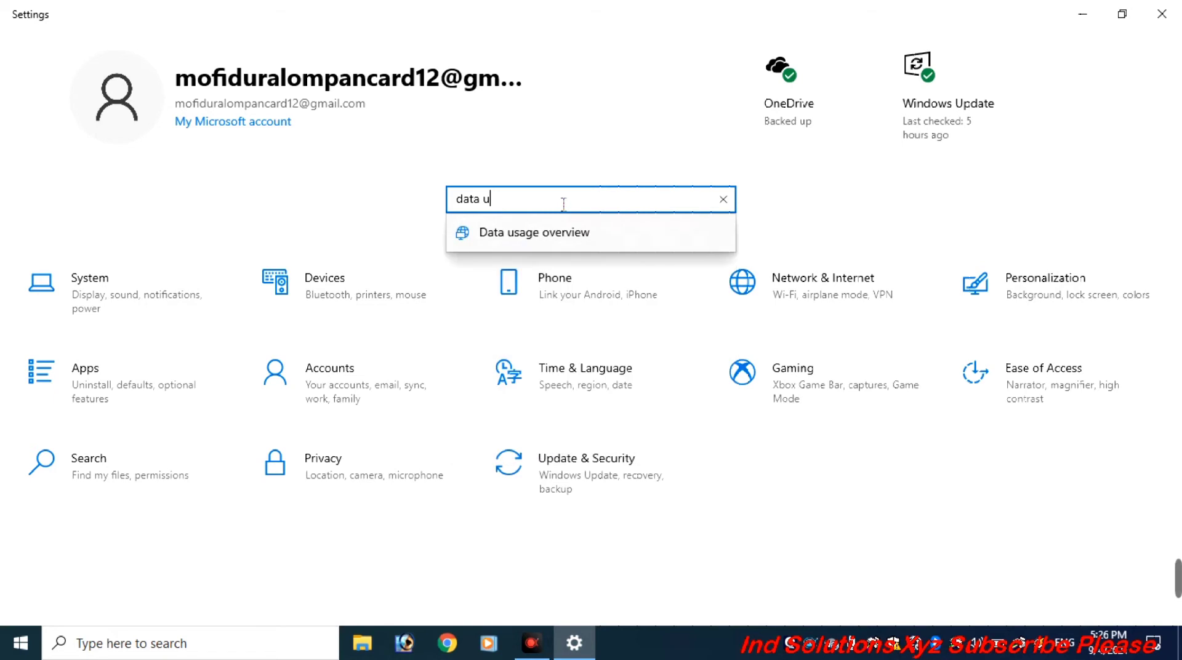
{"action": "left_click", "coordinate": [582, 233]}
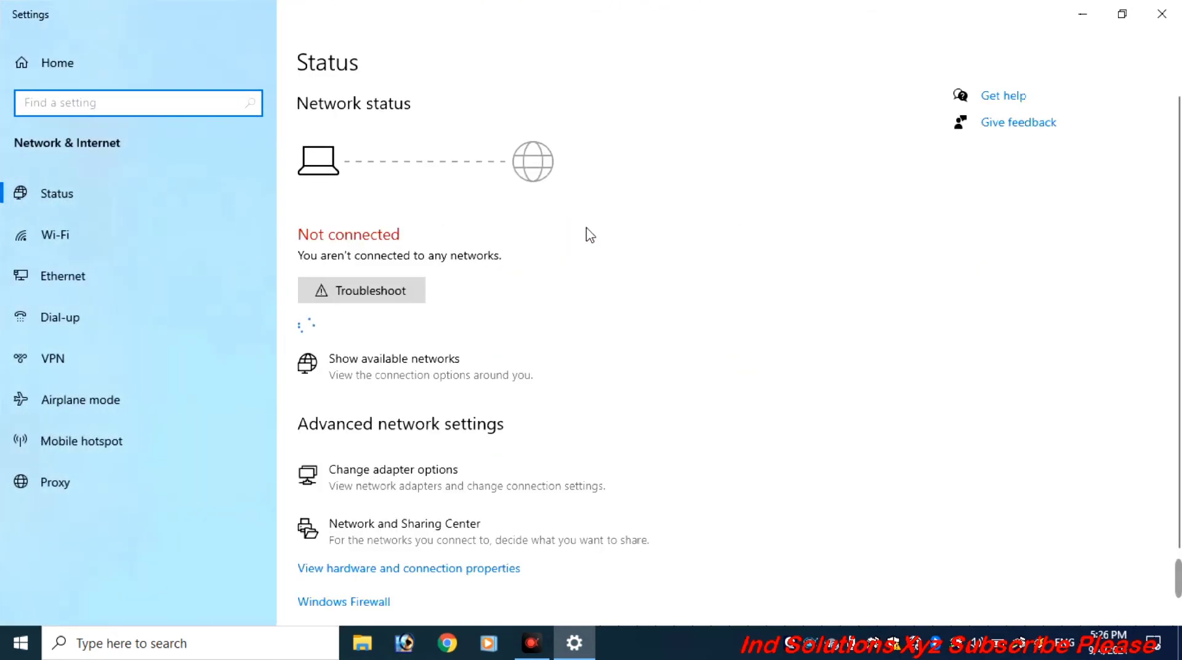
{"action": "scroll", "coordinate": [550, 258], "scroll_direction": "down", "scroll_amount": 2}
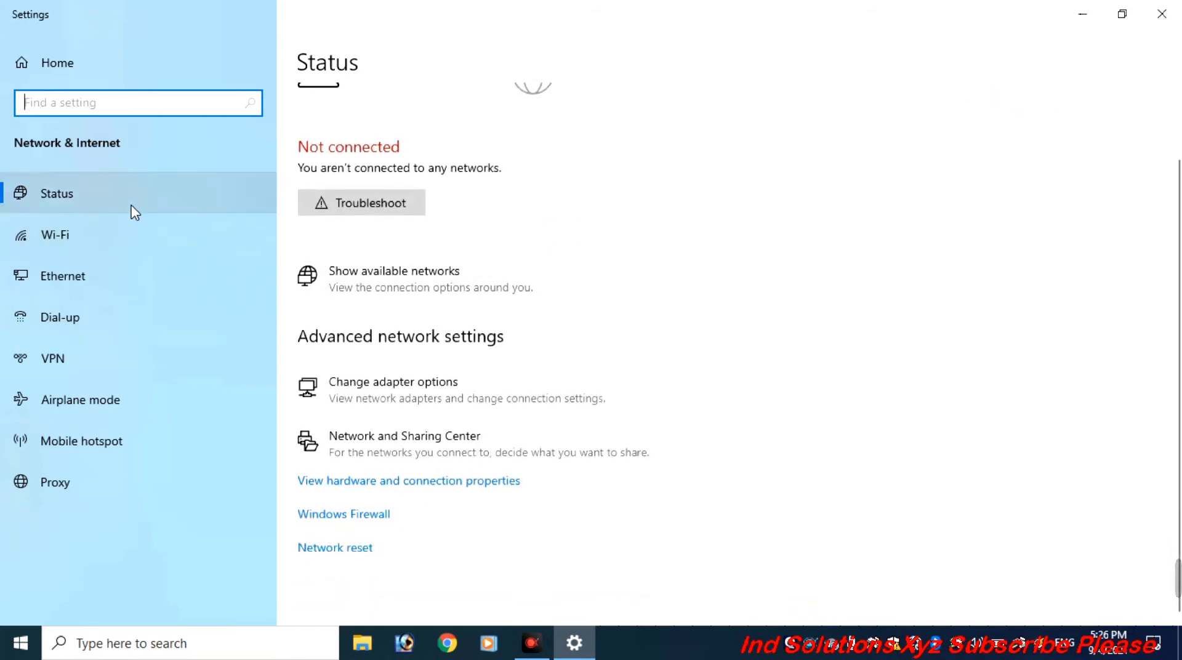
Check the list of available Wi-Fi networks and return to the network status page.
{"action": "left_click", "coordinate": [916, 648]}
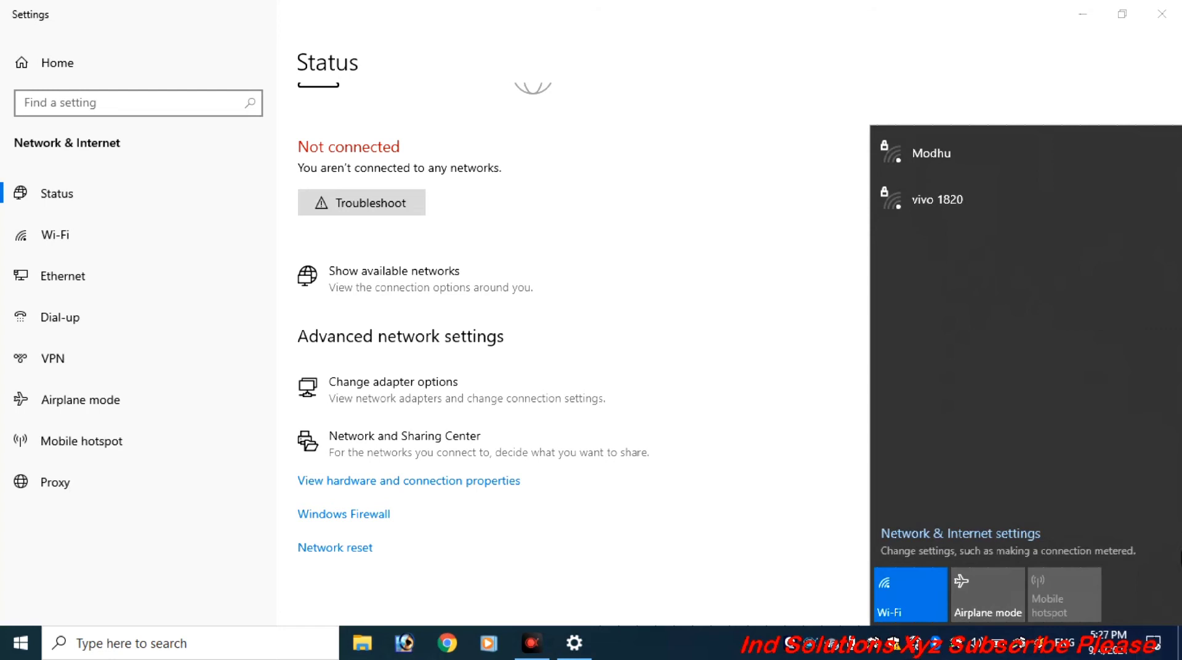
{"action": "left_click", "coordinate": [840, 352]}
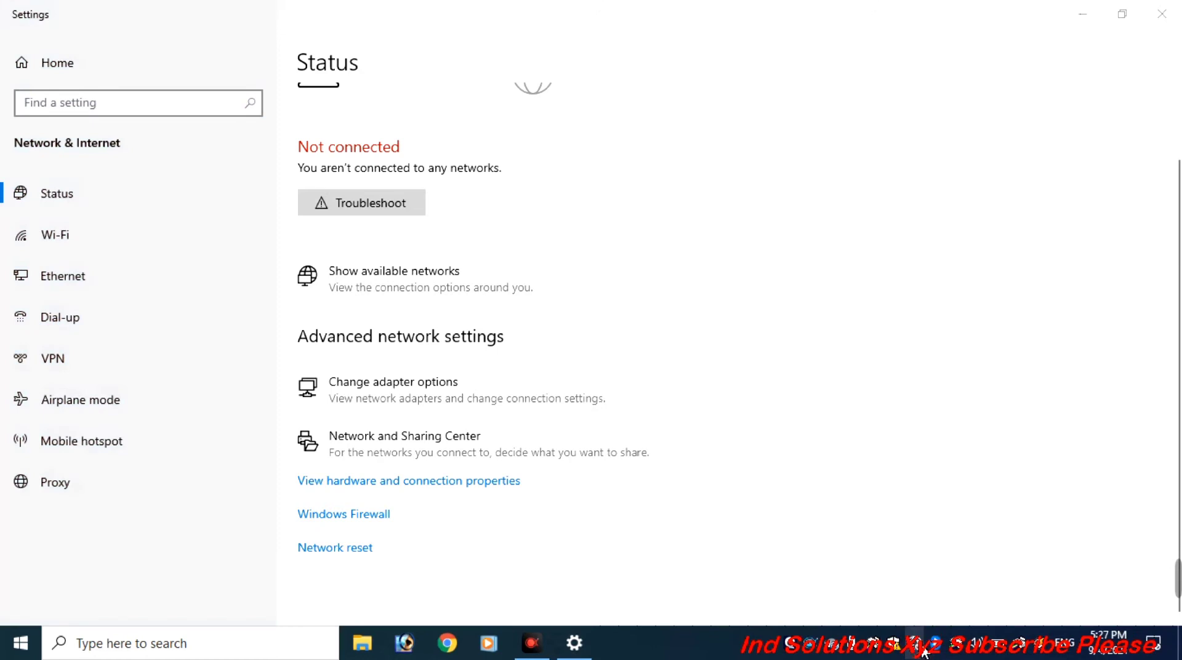
{"action": "left_click", "coordinate": [923, 651]}
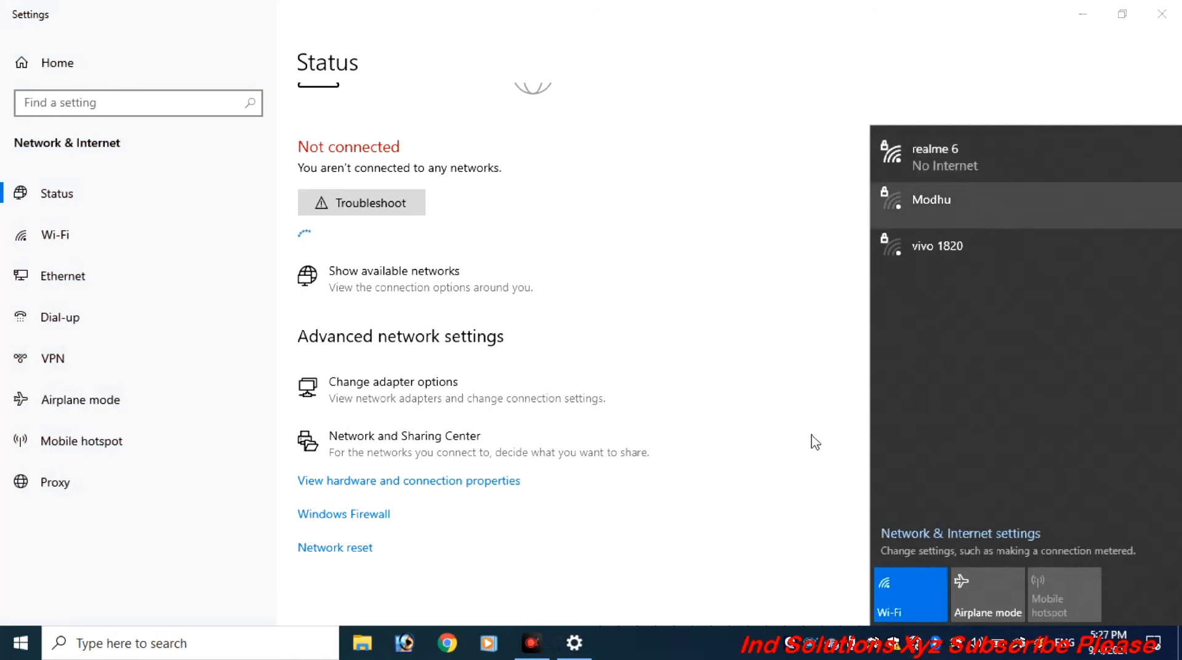
{"action": "left_click", "coordinate": [419, 315]}
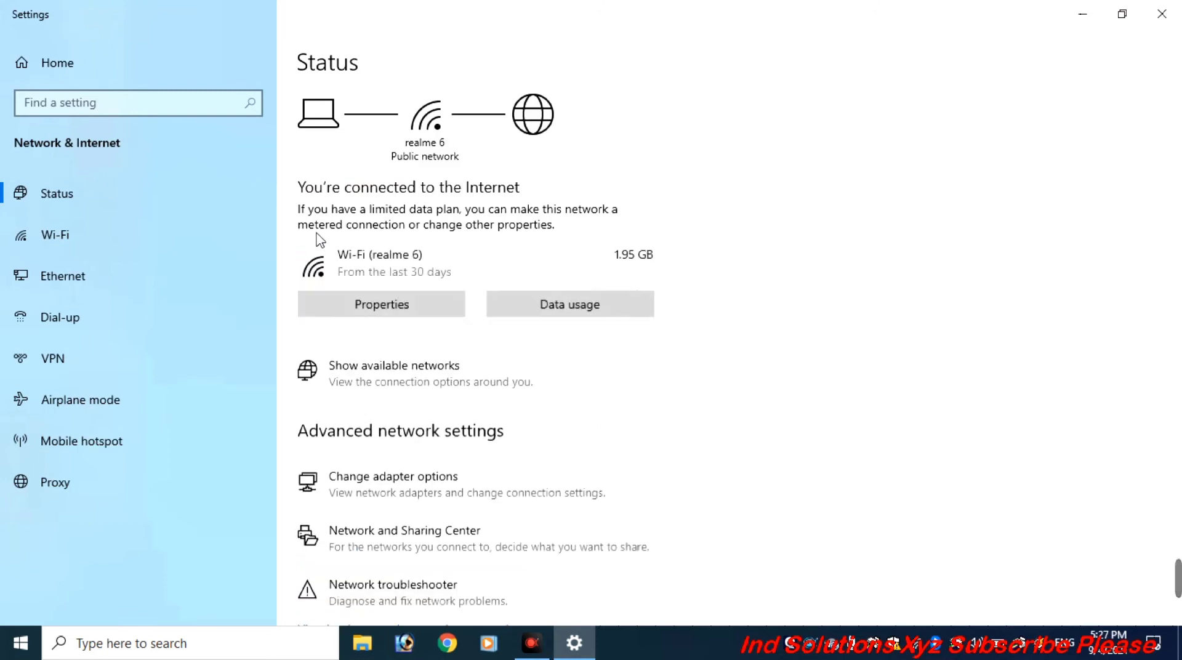
Open the data usage of the realme 6 Wi-Fi network and review the consumption of each app.
{"action": "left_click", "coordinate": [591, 354]}
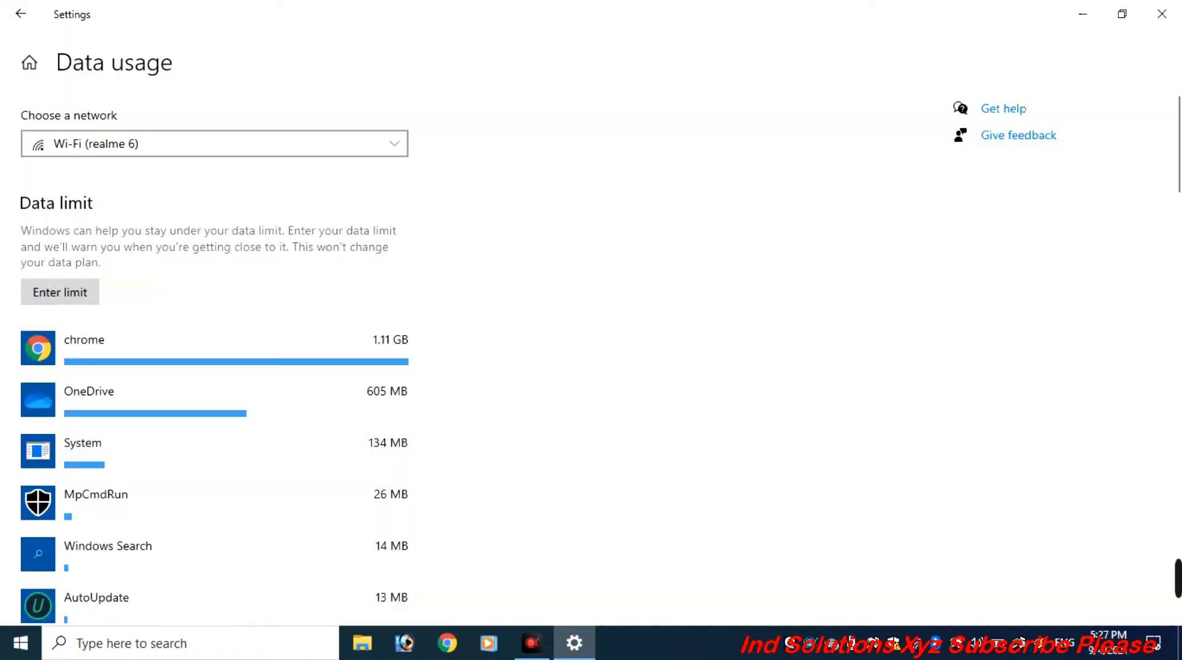
{"action": "left_click", "coordinate": [152, 411]}
{"action": "scroll", "coordinate": [284, 408], "scroll_direction": "down", "scroll_amount": 3}
{"action": "scroll", "coordinate": [287, 406], "scroll_direction": "down", "scroll_amount": 18}
{"action": "scroll", "coordinate": [291, 398], "scroll_direction": "up", "scroll_amount": 8}
{"action": "scroll", "coordinate": [292, 392], "scroll_direction": "up", "scroll_amount": 15}
{"action": "left_click", "coordinate": [267, 384]}
View the data limit options for the realme 6 network without setting a limit, and close Settings.
{"action": "left_click", "coordinate": [79, 291]}
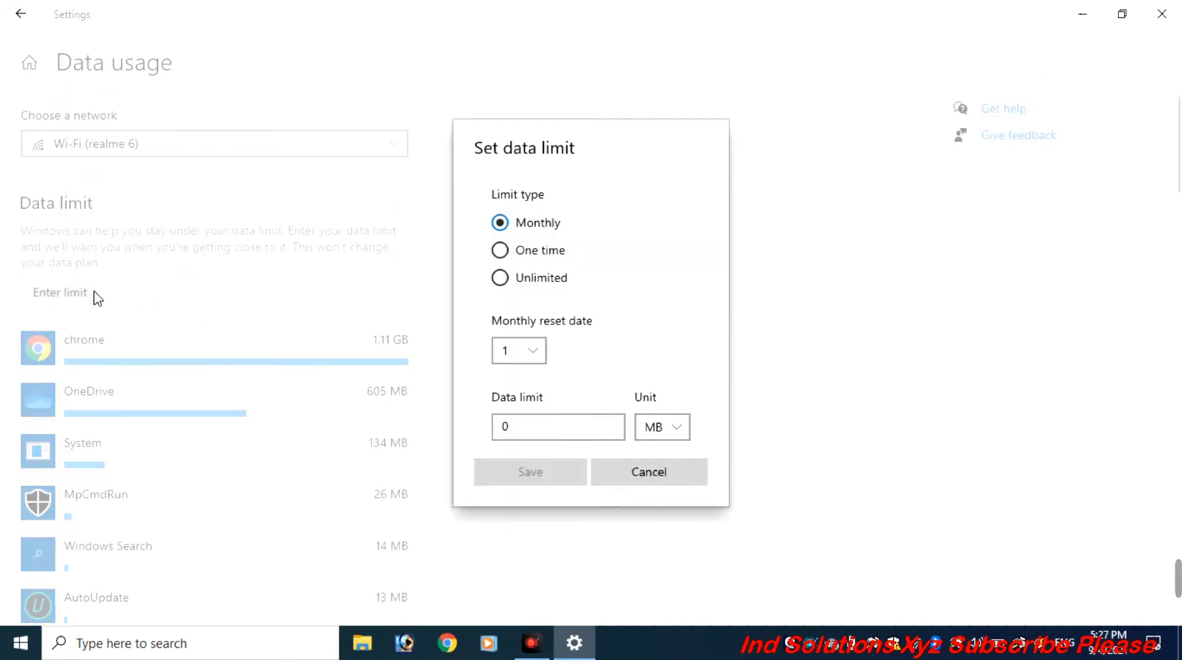
{"action": "left_click", "coordinate": [635, 480]}
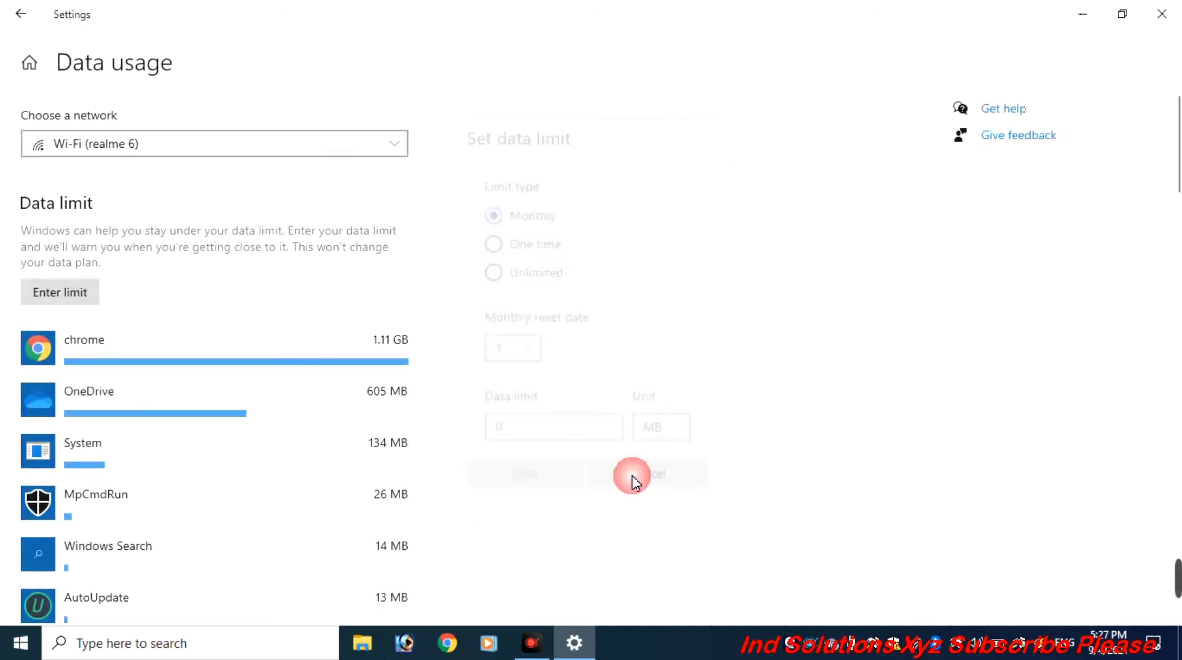
{"action": "left_click", "coordinate": [28, 25]}
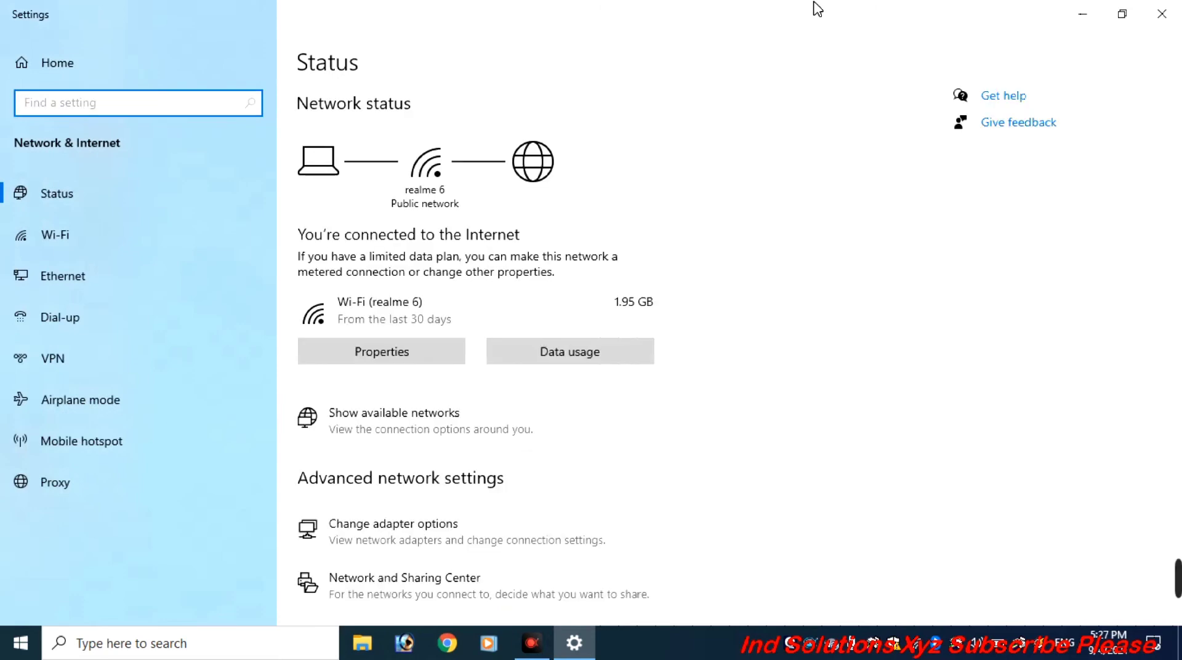
{"action": "left_click", "coordinate": [1163, 9]}
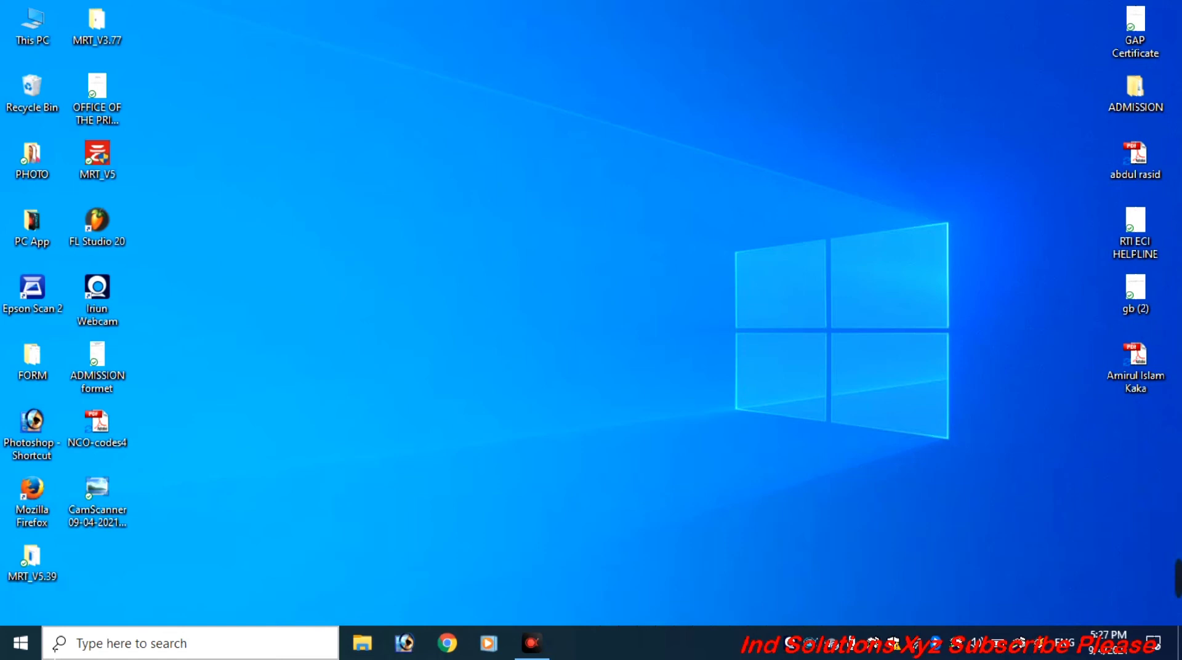
Open the general Privacy settings, check that the privacy options are switched off, and close Settings.
{"action": "left_click", "coordinate": [30, 651]}
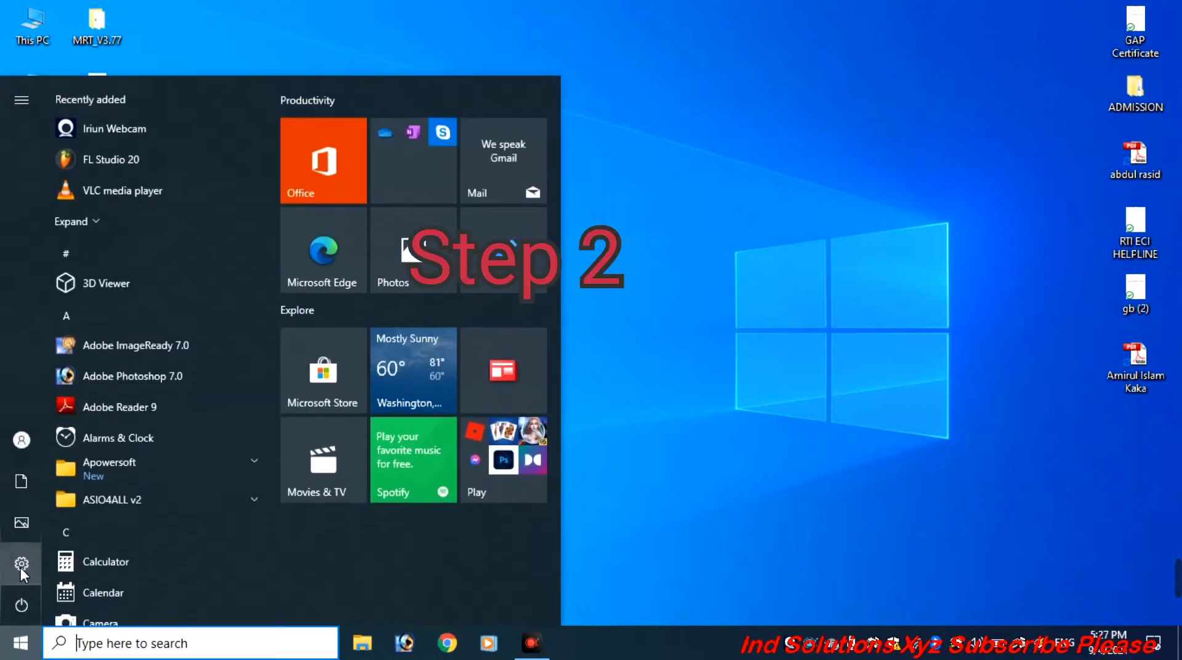
{"action": "mouse_move", "coordinate": [21, 567]}
{"action": "left_click", "coordinate": [21, 568]}
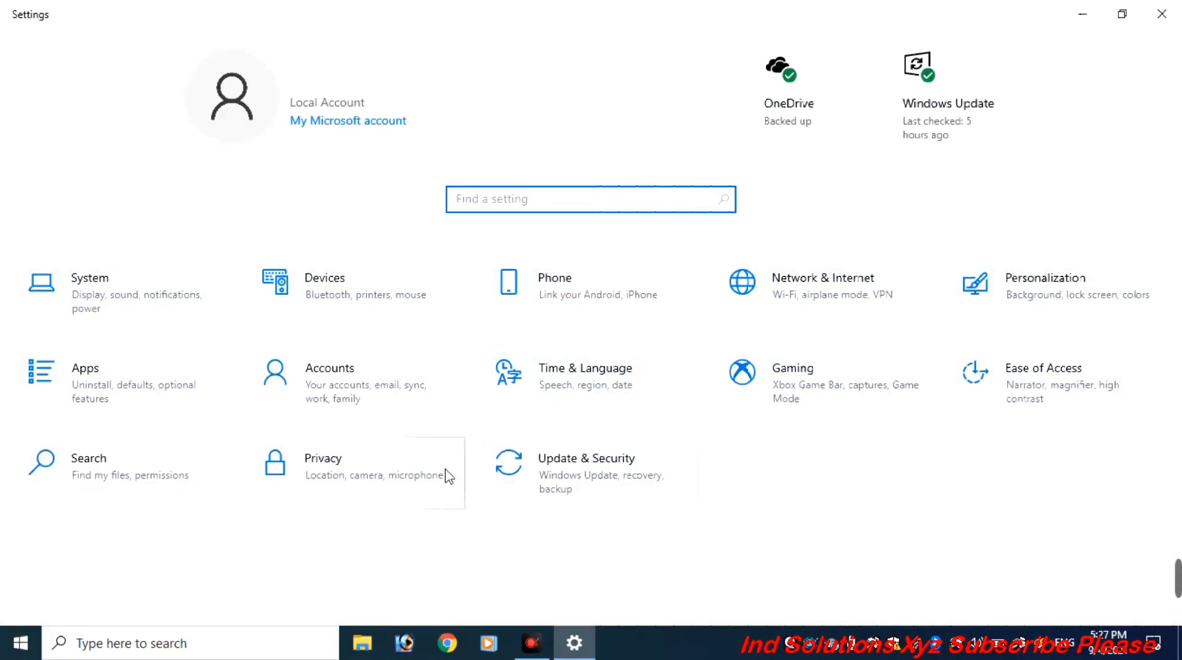
{"action": "left_click", "coordinate": [387, 468]}
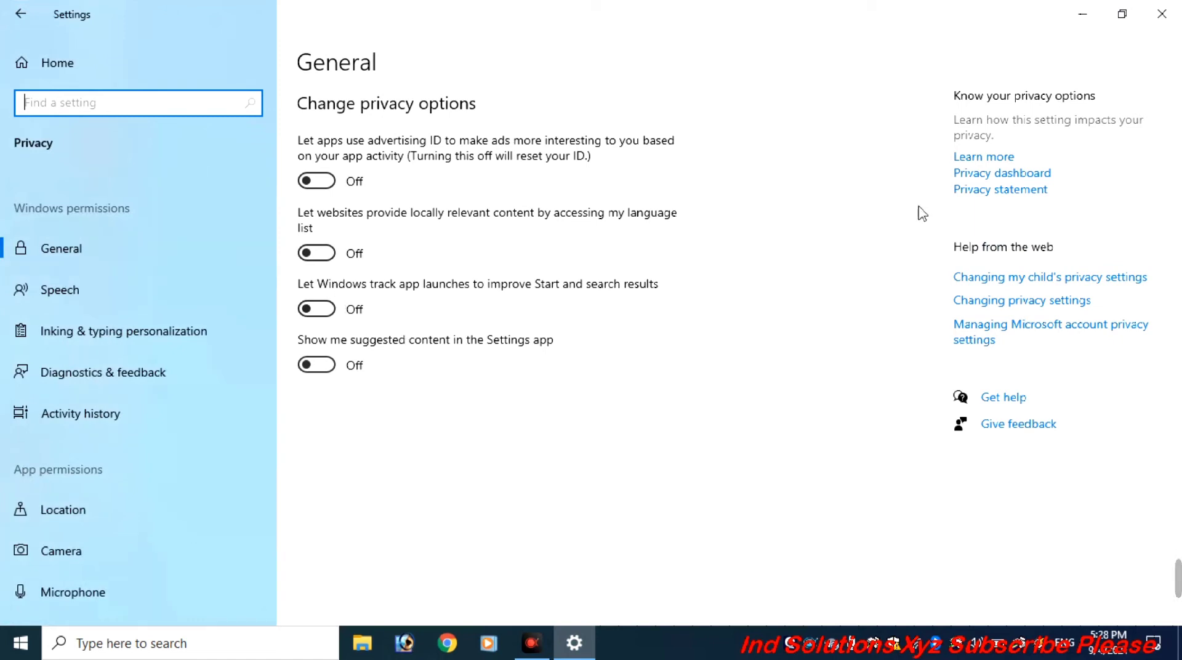
{"action": "left_click", "coordinate": [1162, 14]}
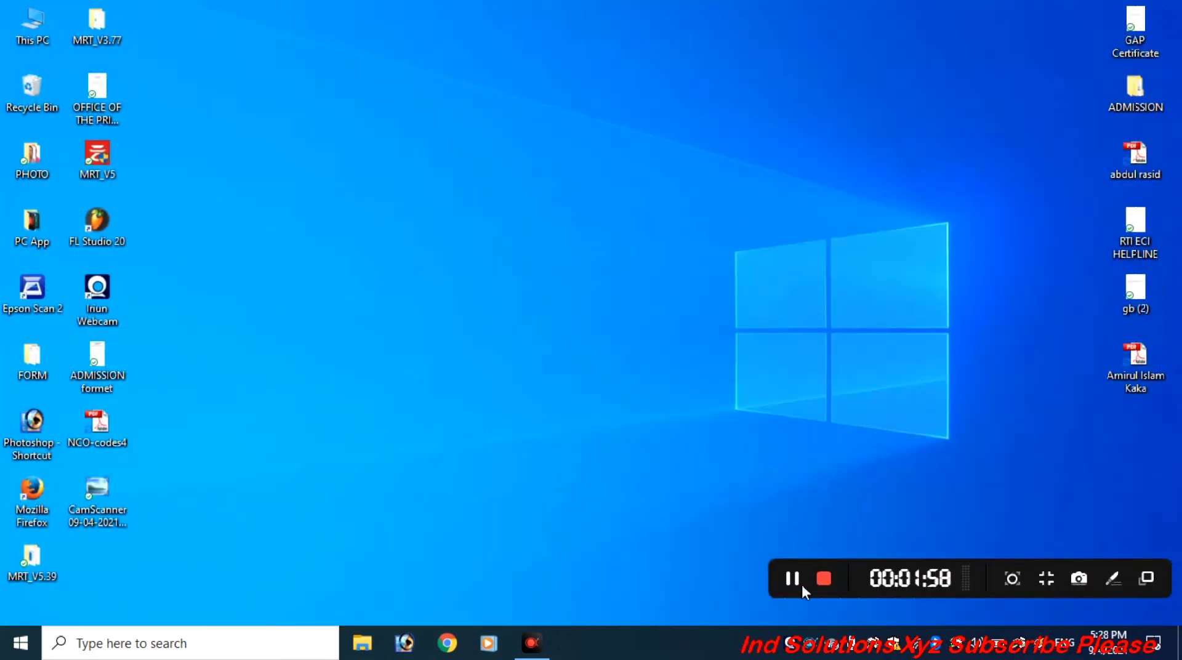
Set the connected realme 6 Wi-Fi network as a metered connection in its properties and close Settings.
{"action": "left_click", "coordinate": [915, 647]}
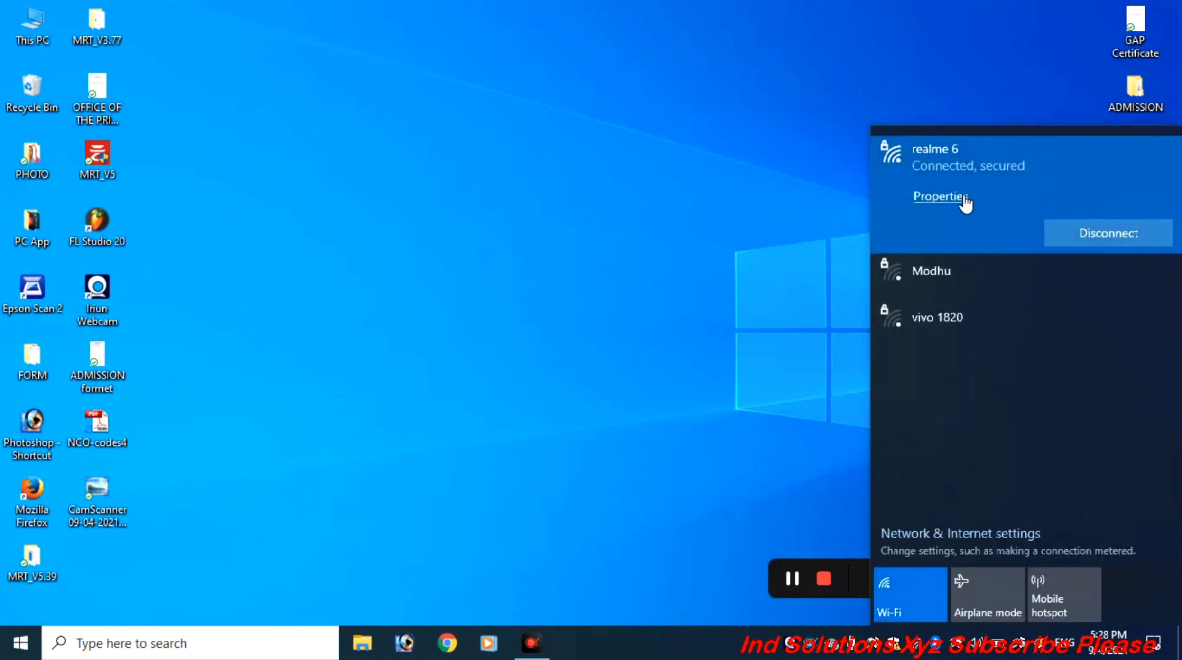
{"action": "left_click", "coordinate": [943, 197]}
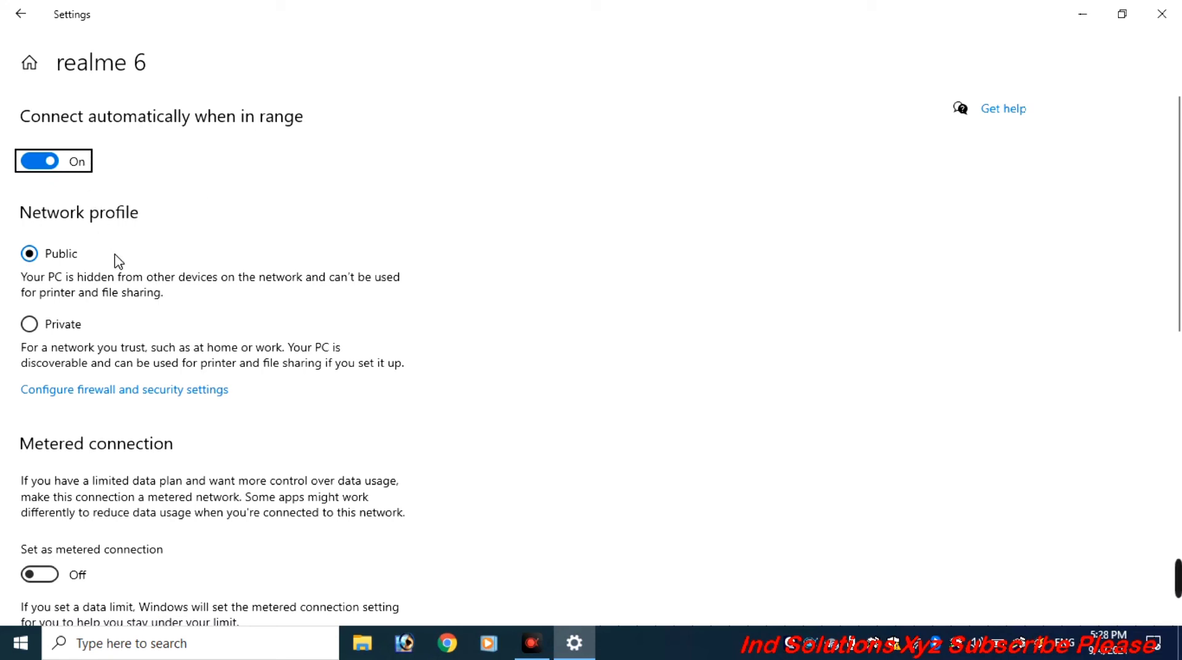
{"action": "scroll", "coordinate": [128, 289], "scroll_direction": "down", "scroll_amount": 3}
{"action": "scroll", "coordinate": [127, 290], "scroll_direction": "down", "scroll_amount": 2}
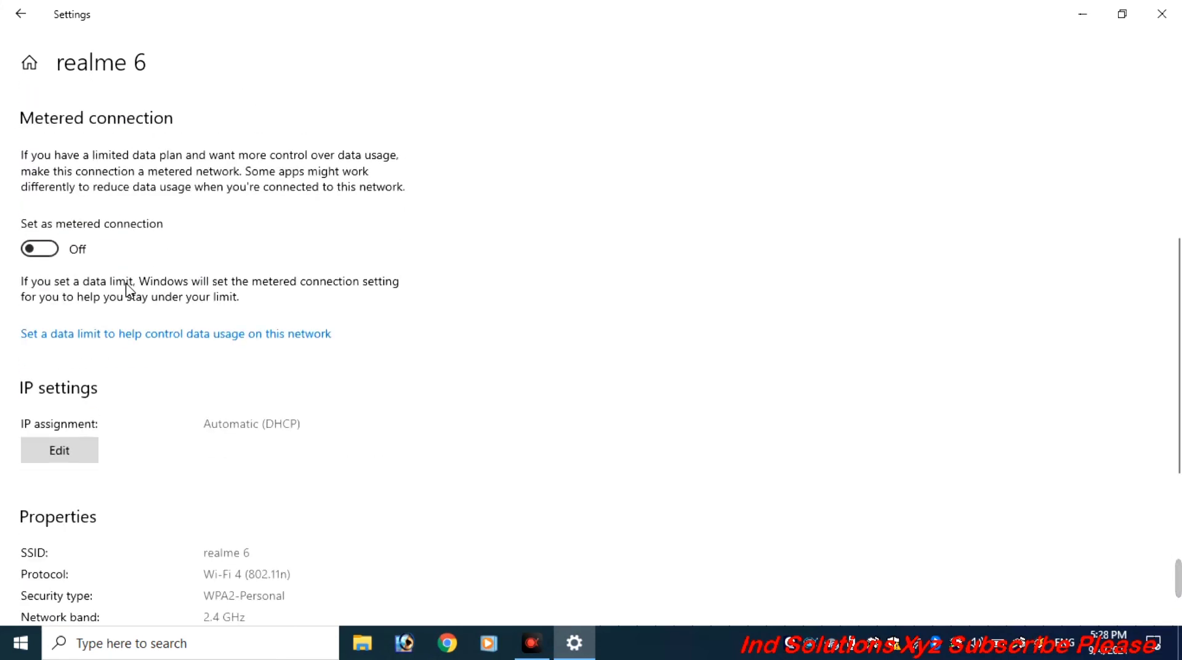
{"action": "left_click", "coordinate": [43, 249]}
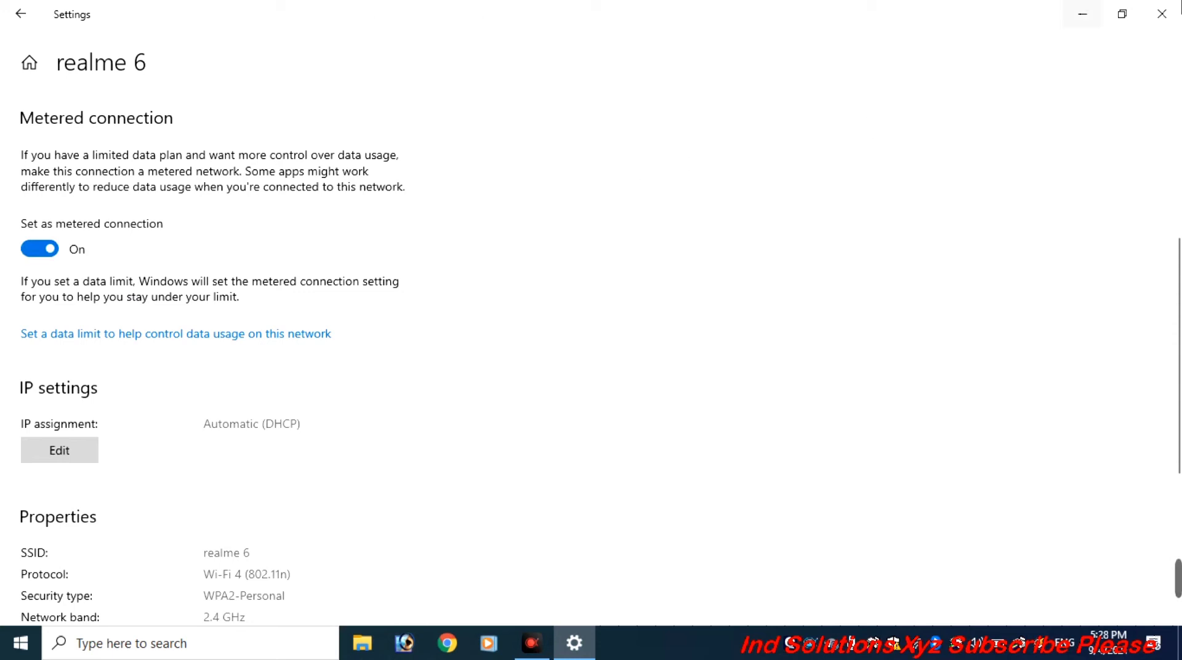
{"action": "left_click", "coordinate": [1162, 14]}
Open the advanced options of Windows Update and review the update, notification and pause settings.
{"action": "left_click", "coordinate": [22, 643]}
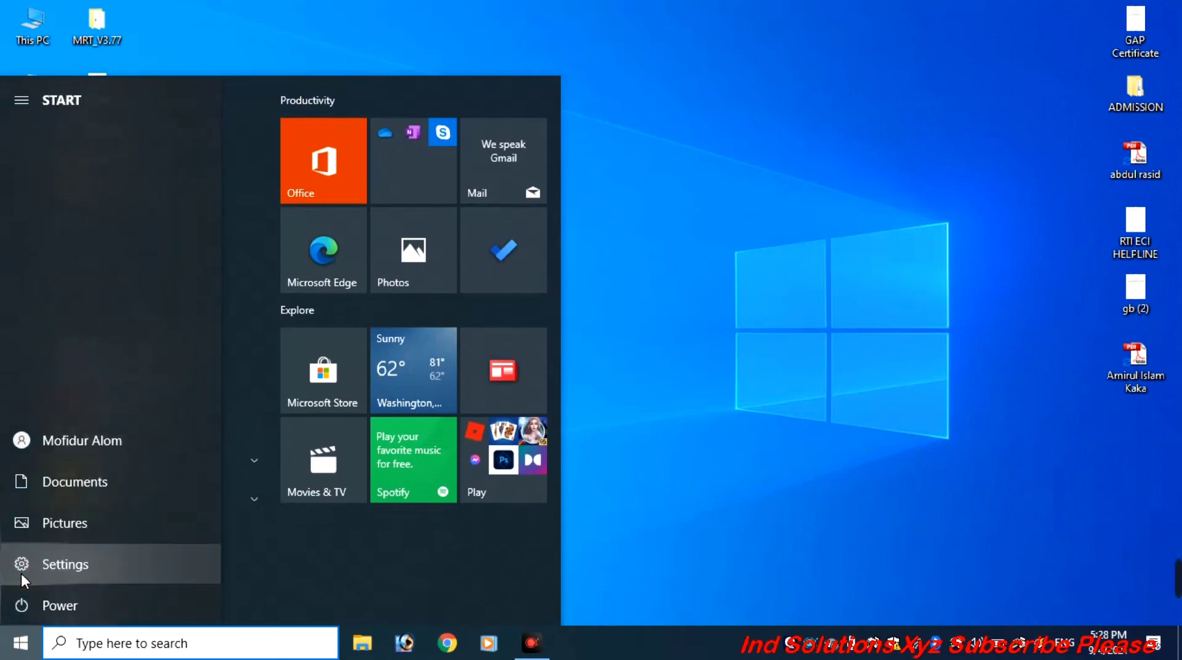
{"action": "left_click", "coordinate": [21, 570]}
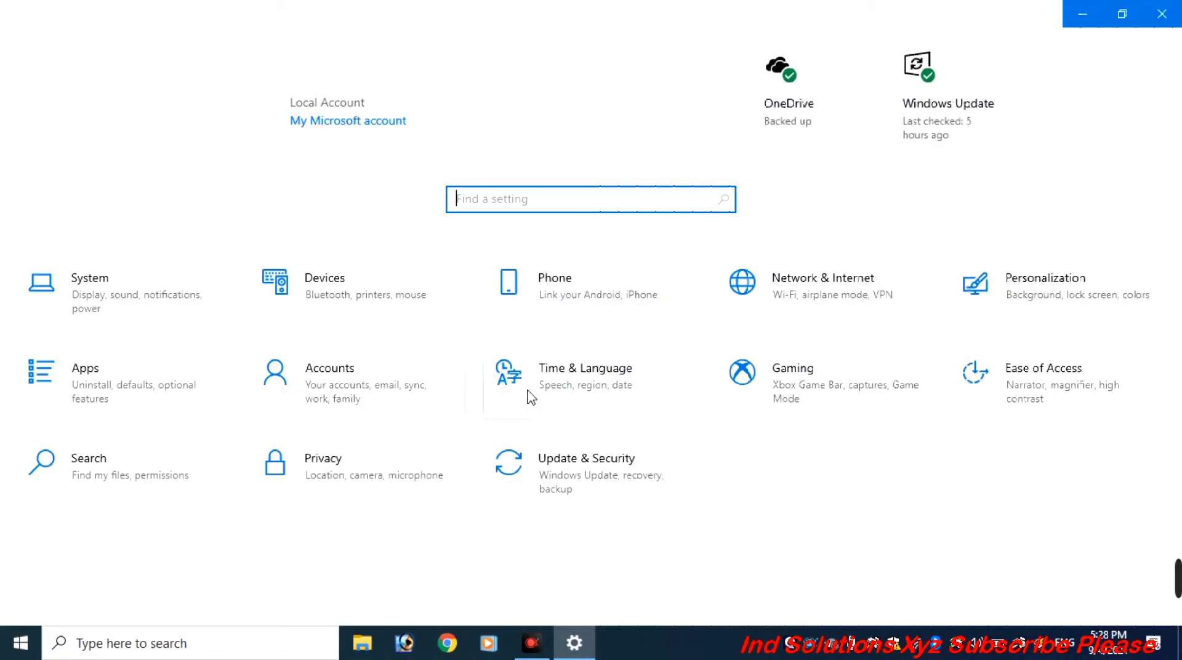
{"action": "left_click", "coordinate": [602, 464]}
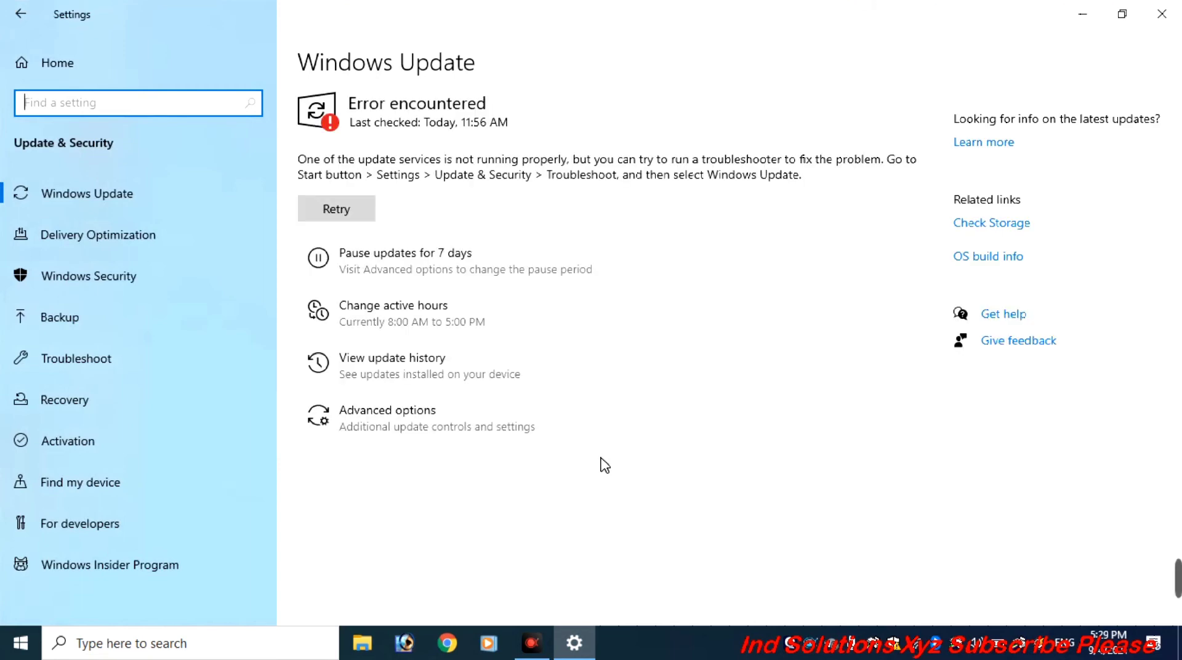
{"action": "left_click", "coordinate": [413, 431]}
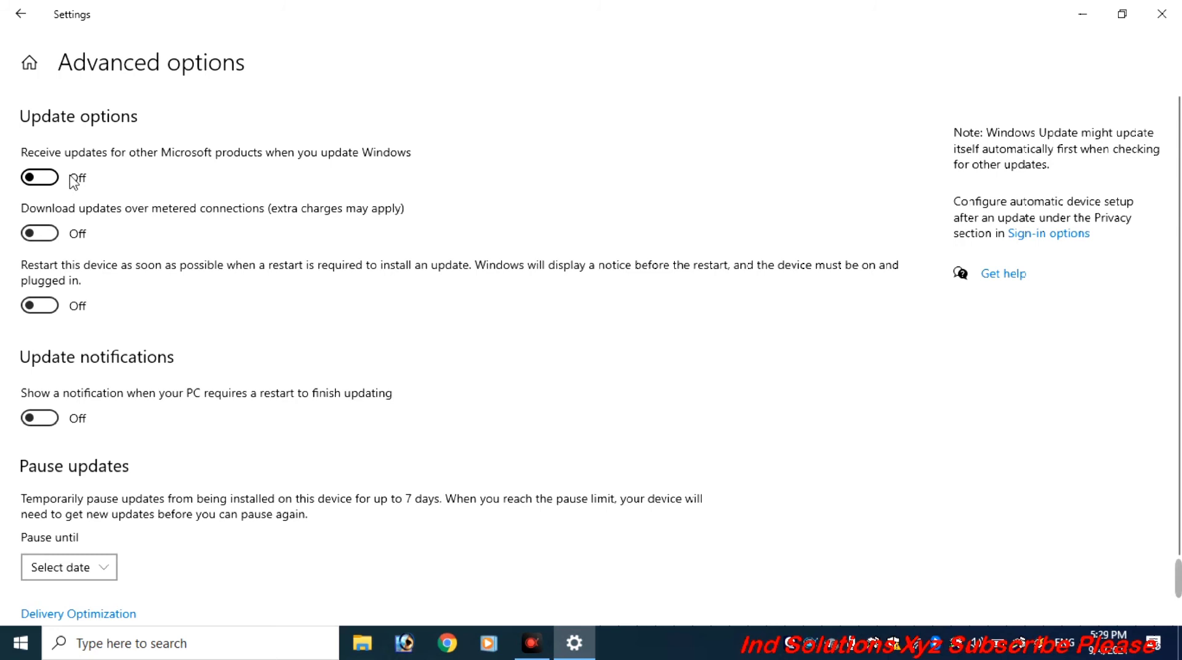
{"action": "scroll", "coordinate": [63, 345], "scroll_direction": "down", "scroll_amount": 2}
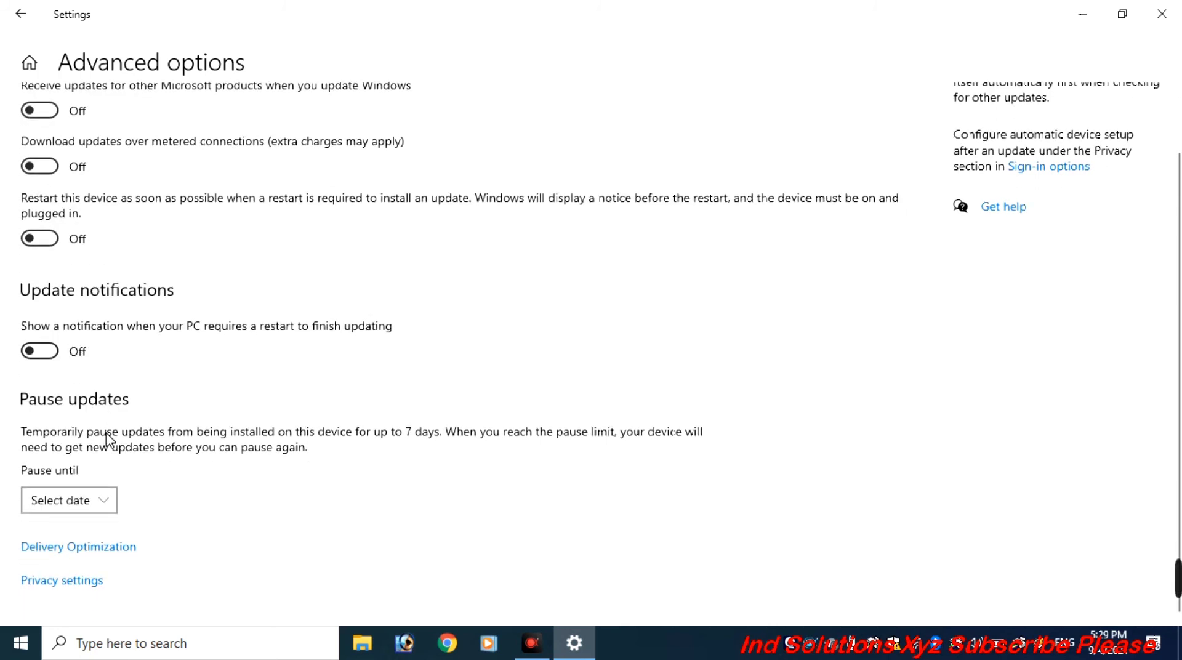
Check Delivery Optimization's downloads from other PCs and its background and foreground download bandwidth limits, and close Settings.
{"action": "left_click", "coordinate": [111, 552]}
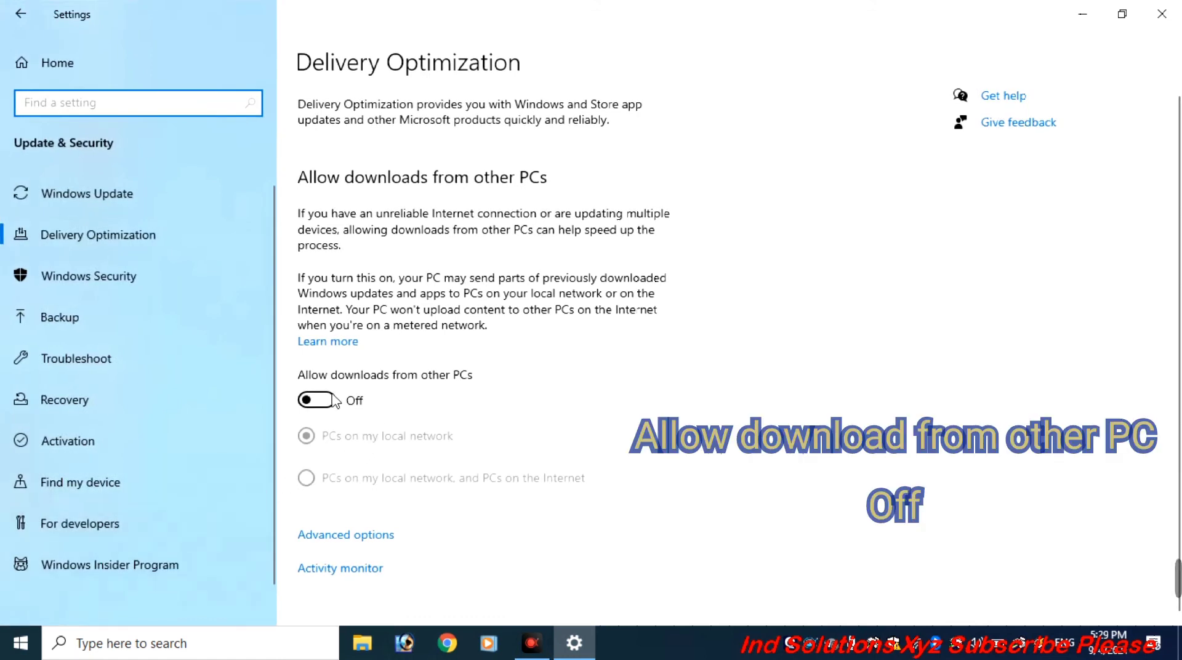
{"action": "left_click", "coordinate": [356, 542]}
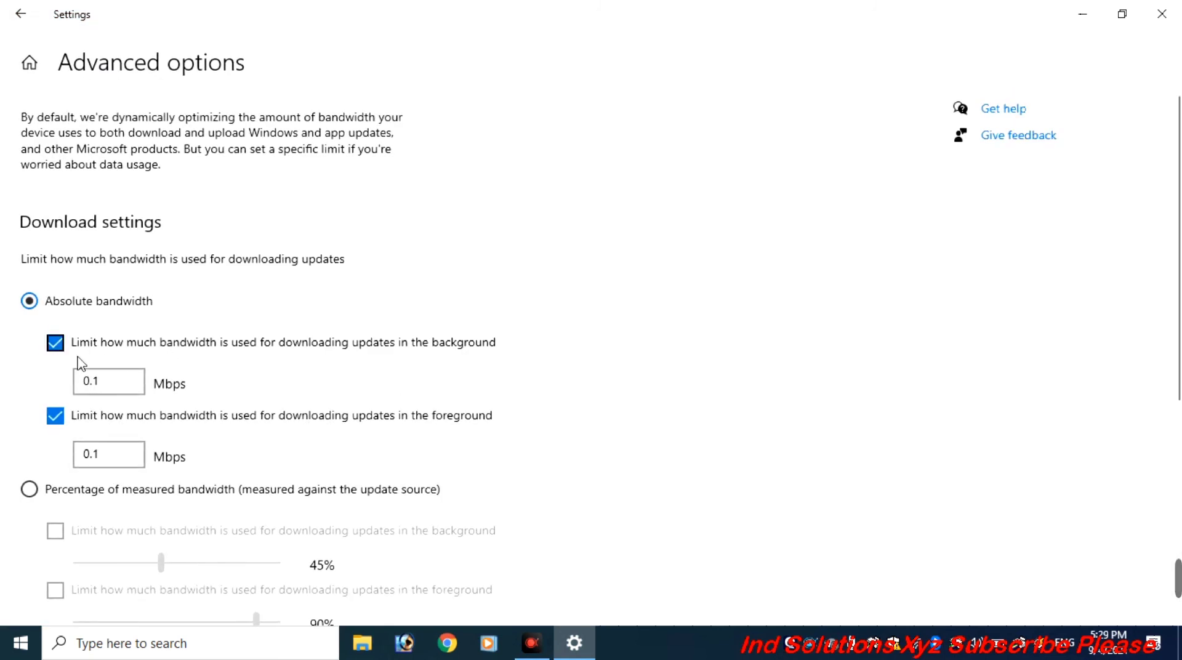
{"action": "scroll", "coordinate": [135, 389], "scroll_direction": "down", "scroll_amount": 4}
{"action": "left_click", "coordinate": [120, 138]}
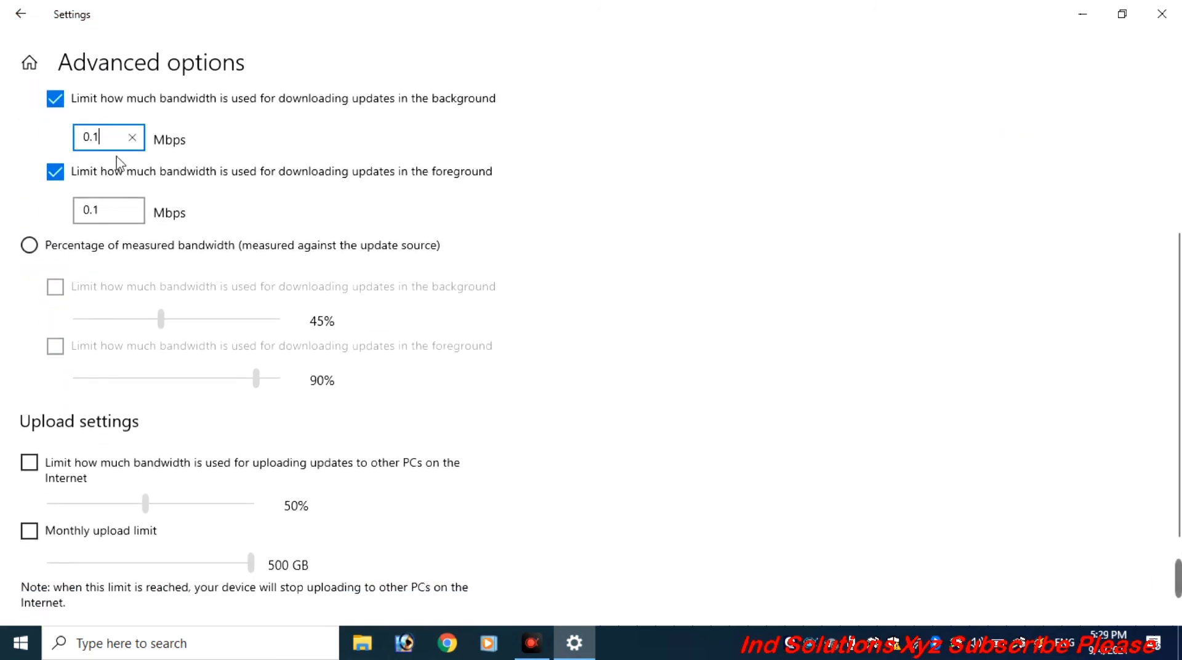
{"action": "left_click", "coordinate": [125, 213]}
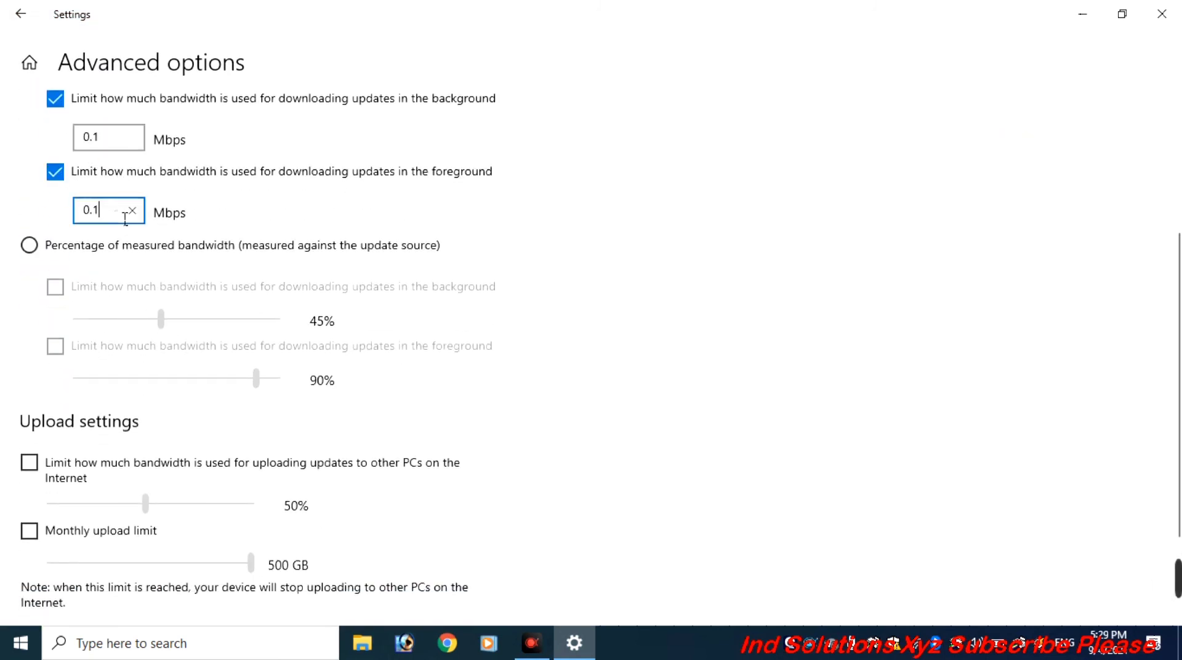
{"action": "left_click", "coordinate": [1174, 23]}
Refresh the desktop and open Computer Management for This PC.
{"action": "mouse_move", "coordinate": [1025, 587]}
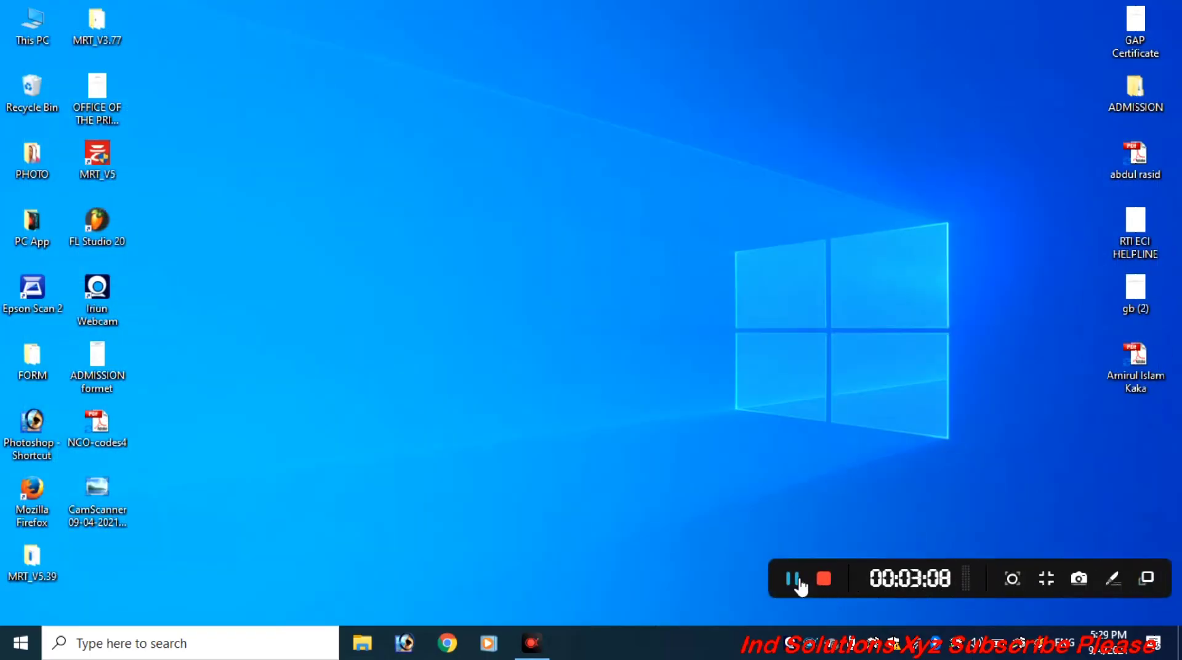
{"action": "right_click", "coordinate": [616, 210]}
{"action": "left_click", "coordinate": [680, 262]}
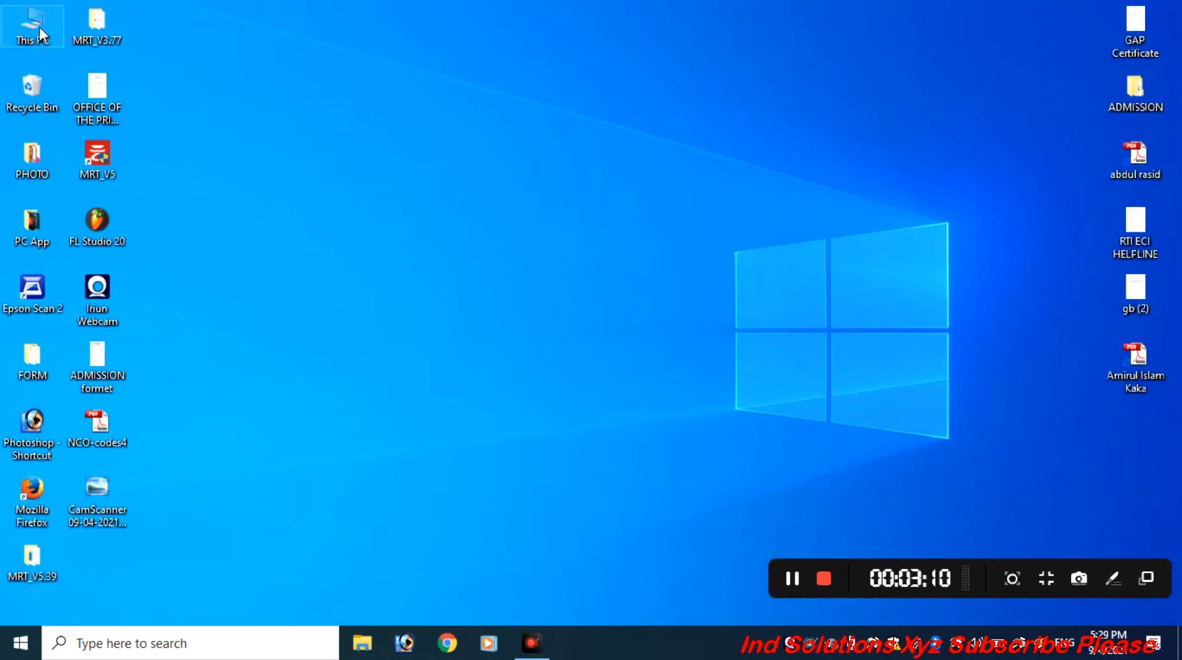
{"action": "right_click", "coordinate": [38, 26]}
{"action": "left_click", "coordinate": [66, 81]}
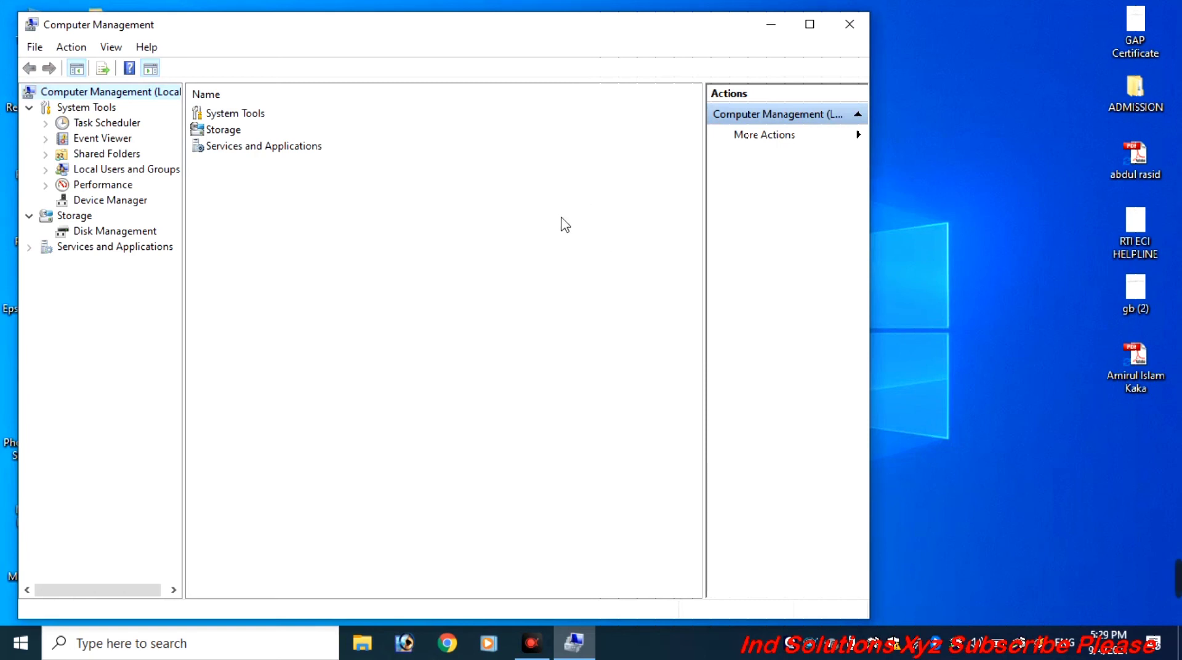
Open the Services list within Services and Applications in Computer Management.
{"action": "left_click", "coordinate": [133, 201]}
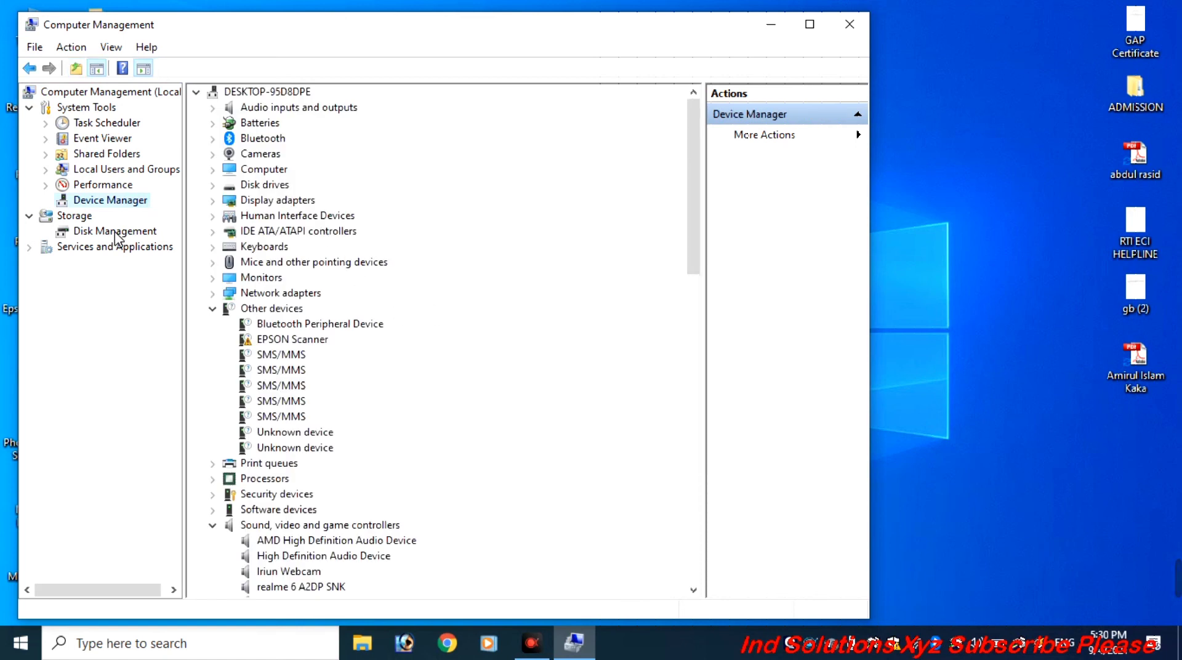
{"action": "left_click", "coordinate": [32, 69]}
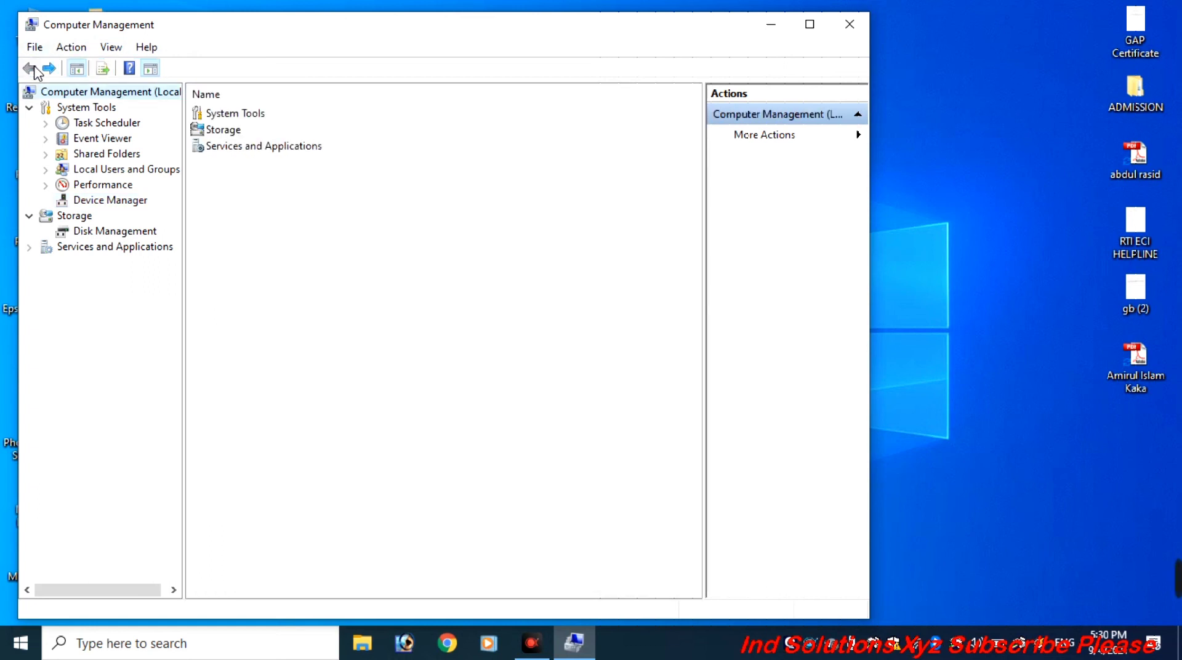
{"action": "double_click", "coordinate": [225, 149]}
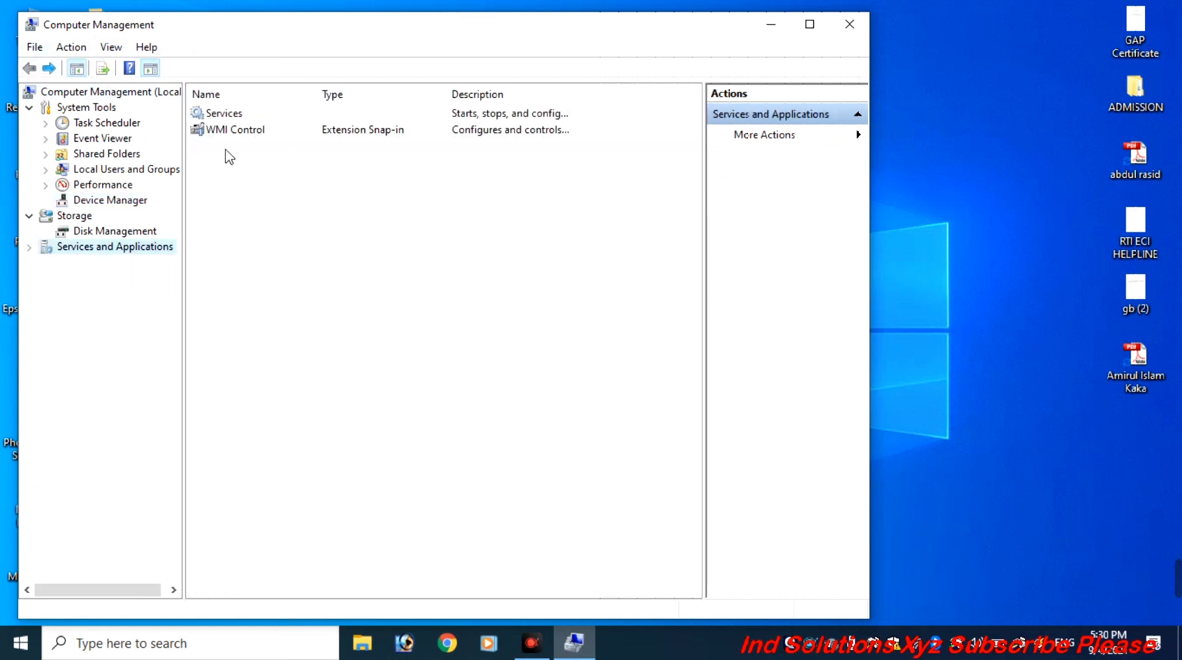
{"action": "double_click", "coordinate": [228, 118]}
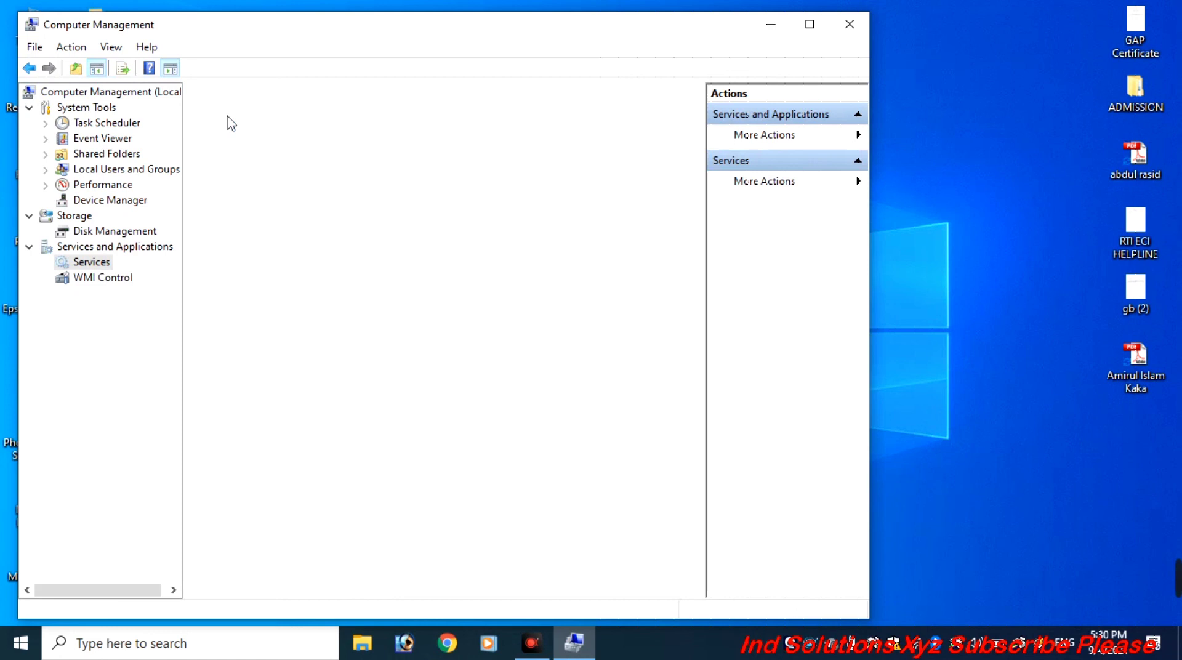
Set the Windows Update service's startup type to Disabled in its properties, apply the setting and close the properties.
{"action": "scroll", "coordinate": [524, 278], "scroll_direction": "down", "scroll_amount": 4}
{"action": "left_click_drag", "start_coordinate": [685, 165], "coordinate": [686, 544]}
{"action": "double_click", "coordinate": [457, 332]}
{"action": "left_click", "coordinate": [441, 308]}
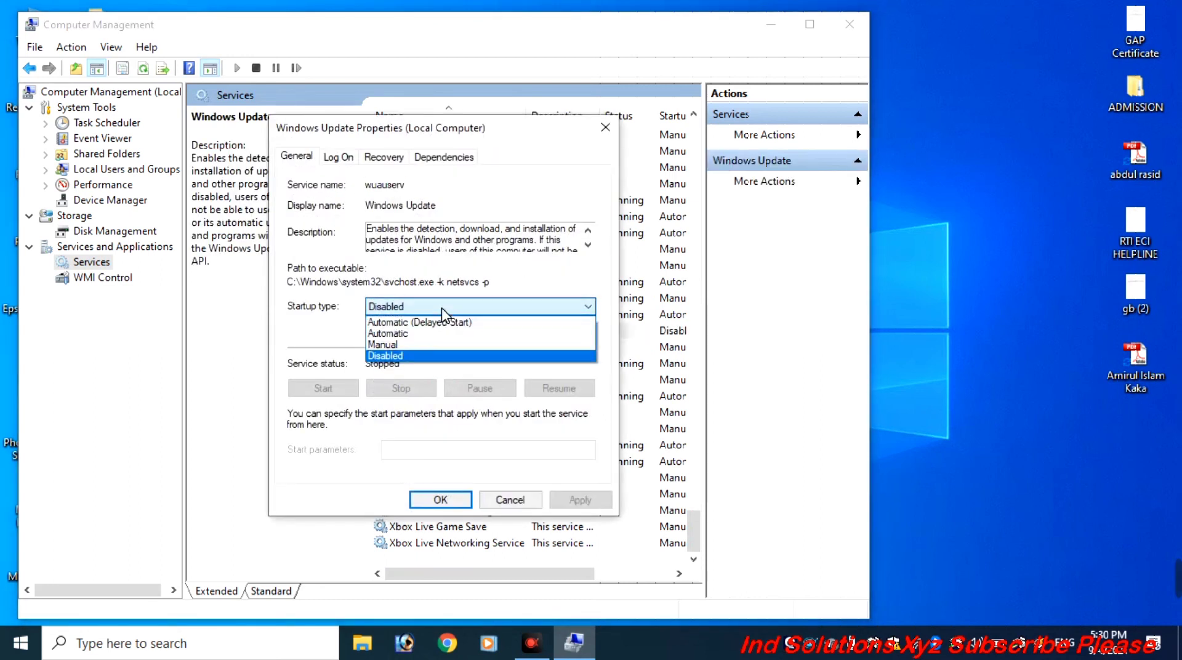
{"action": "left_click", "coordinate": [432, 355]}
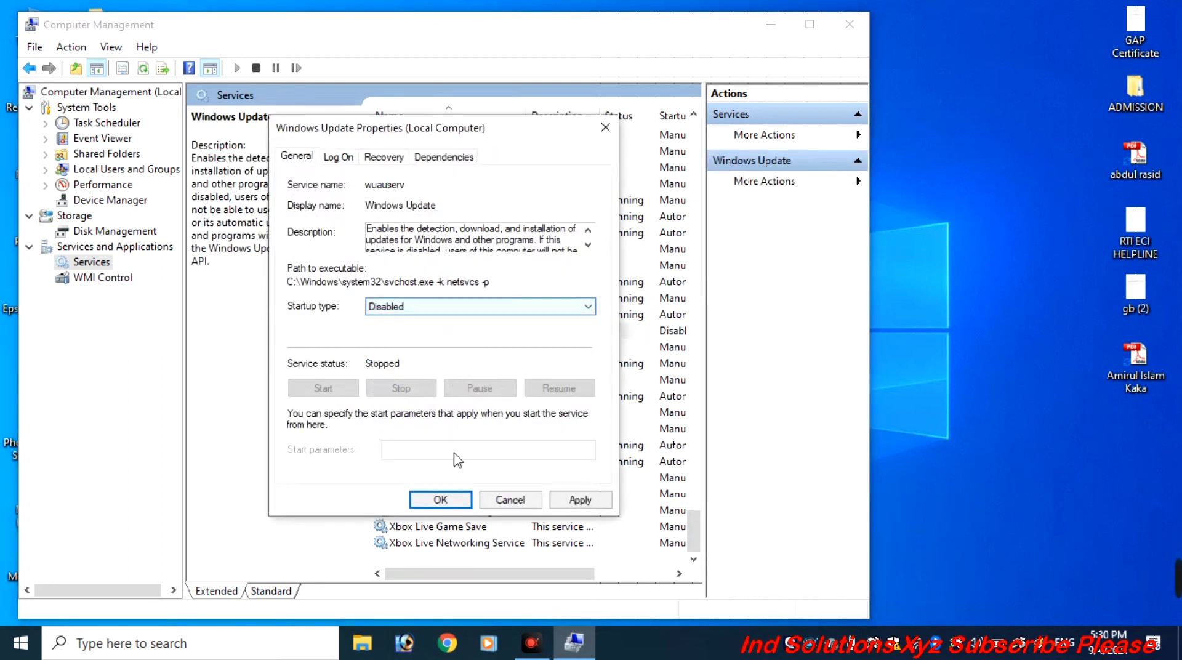
{"action": "left_click", "coordinate": [604, 501]}
{"action": "left_click", "coordinate": [457, 500]}
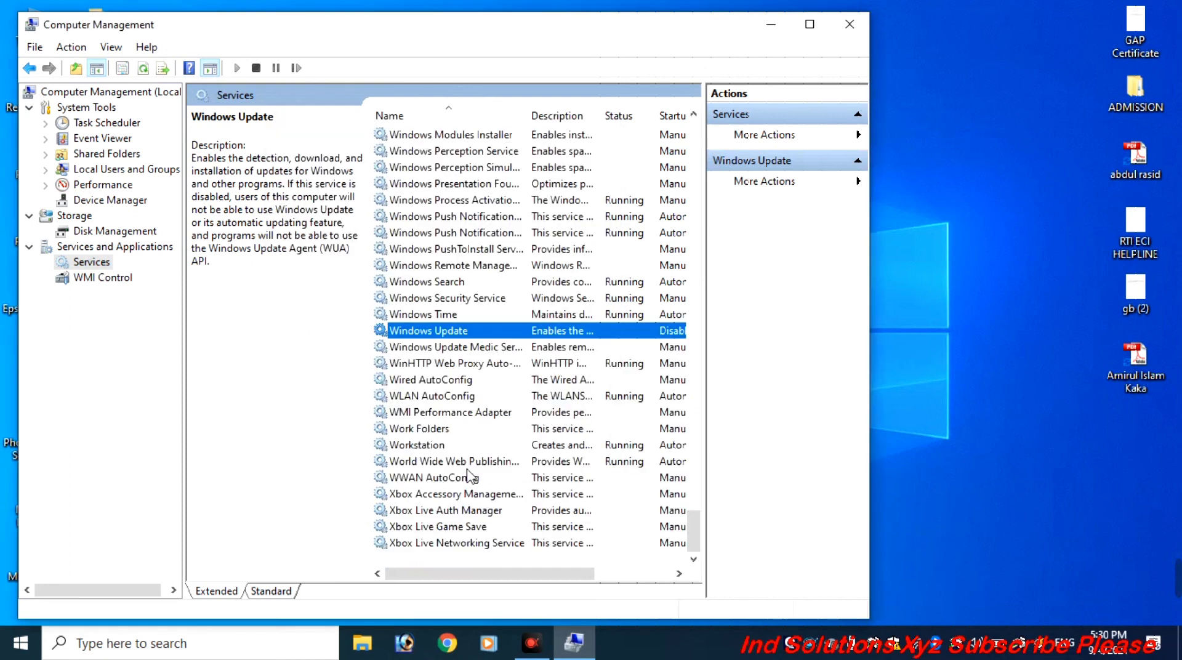